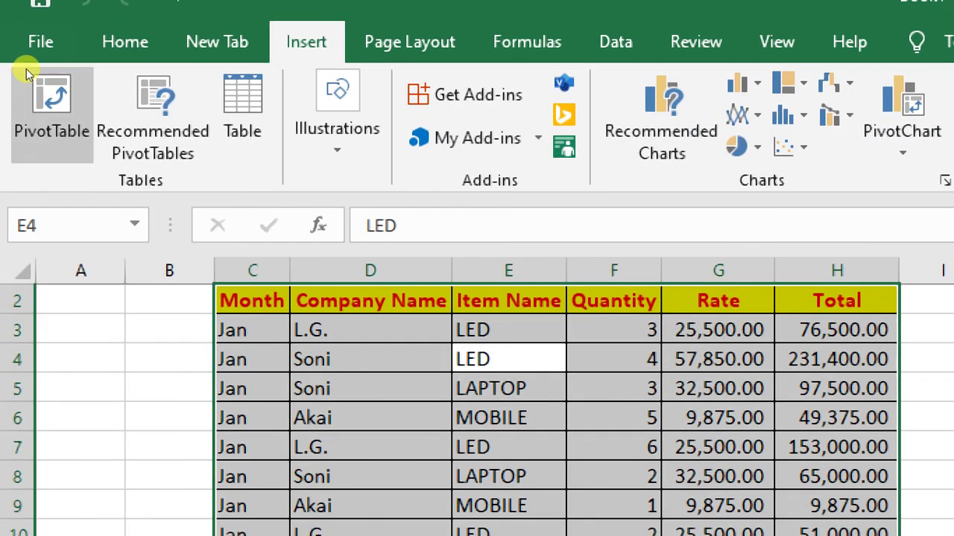
Step: Create a PivotTable on a new worksheet from the Sheet1 data range C2:H32
left_click(26, 72)
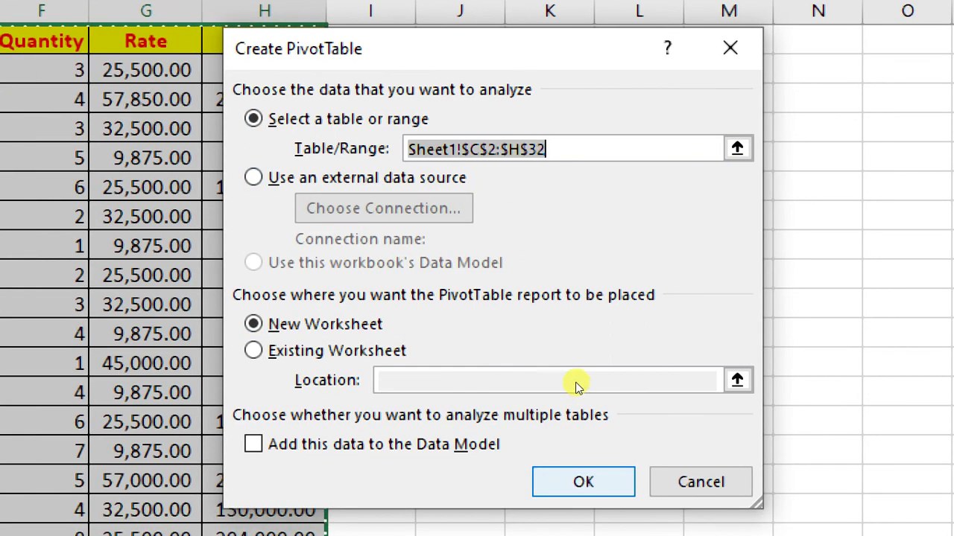
left_click(632, 516)
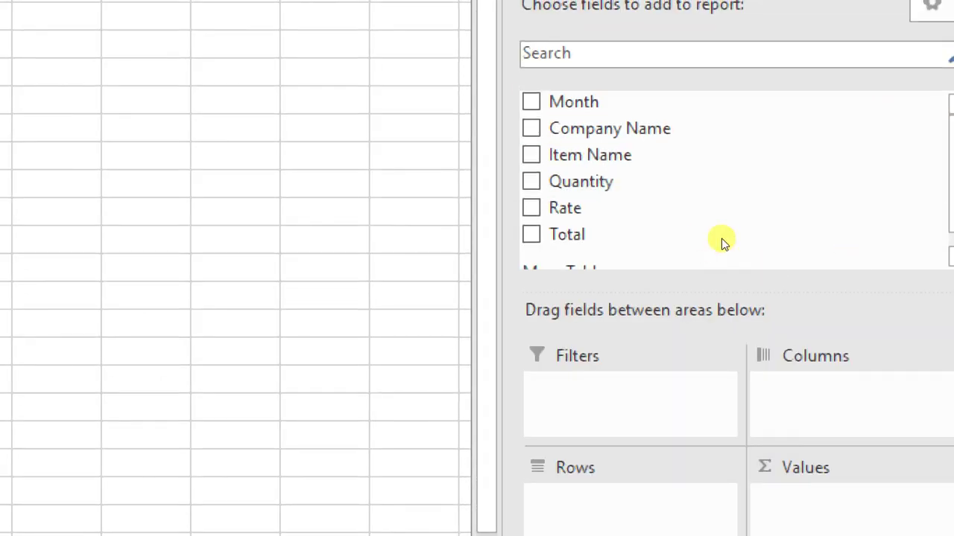
Step: Lay out the PivotTable with Company Name as filter, Item Name and Month as rows, and sums of Rate and Quantity as values
left_click(531, 128)
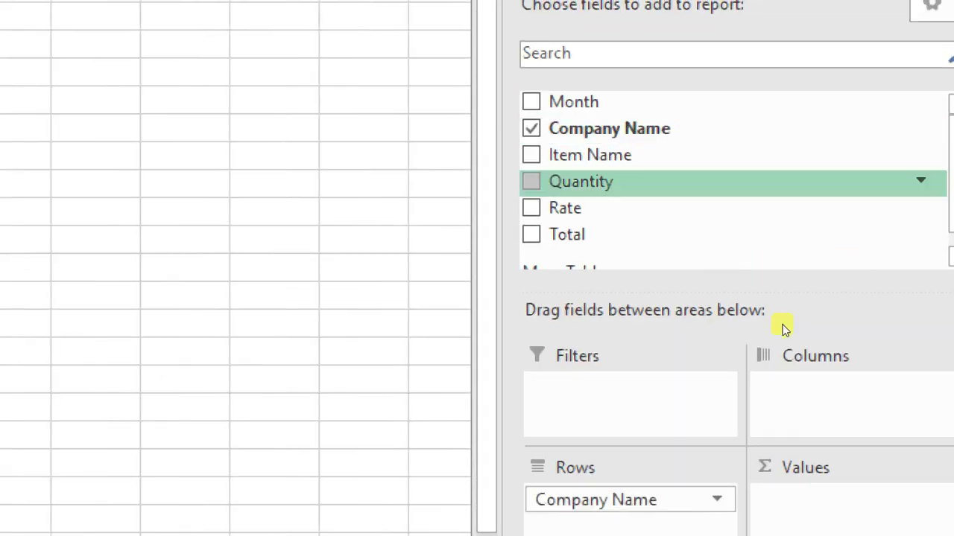
left_click_drag(760, 436, 754, 376)
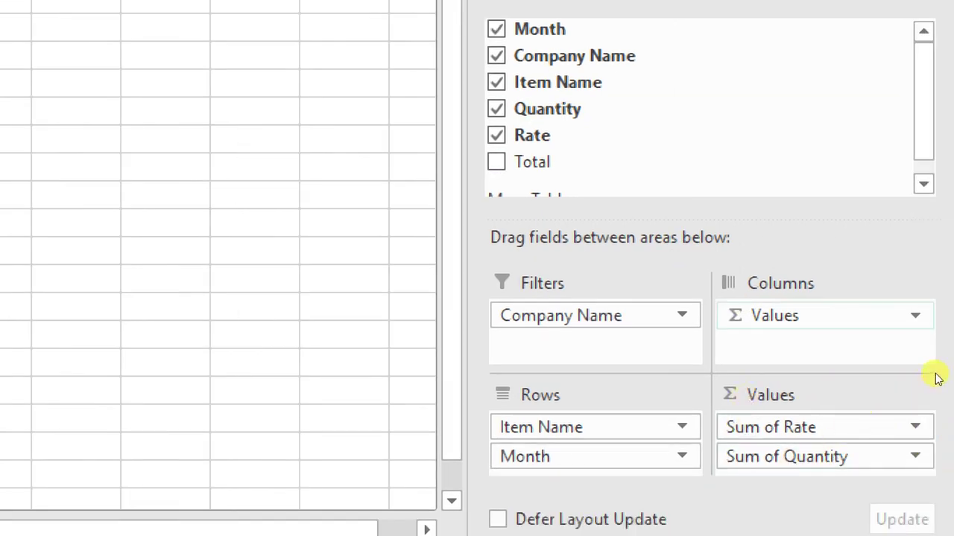
left_click(915, 316)
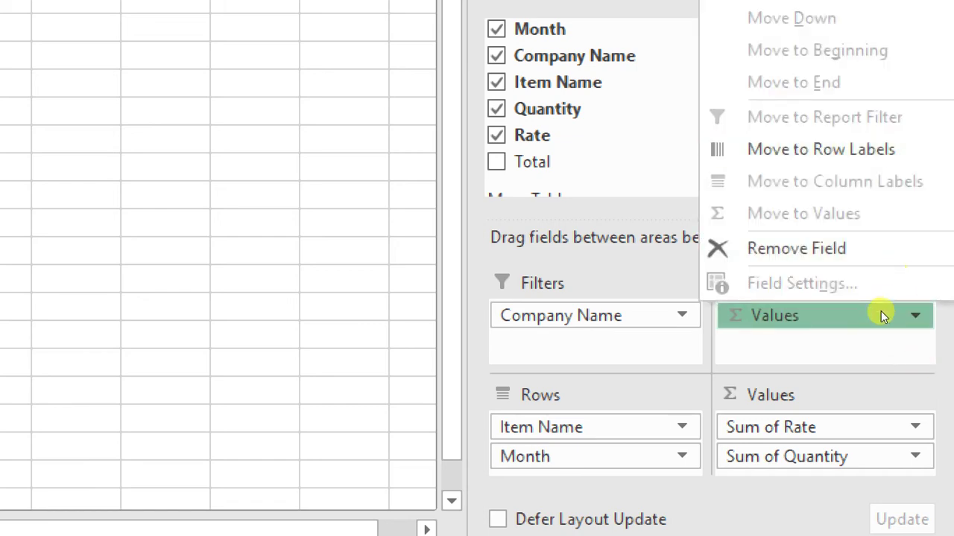
left_click(786, 355)
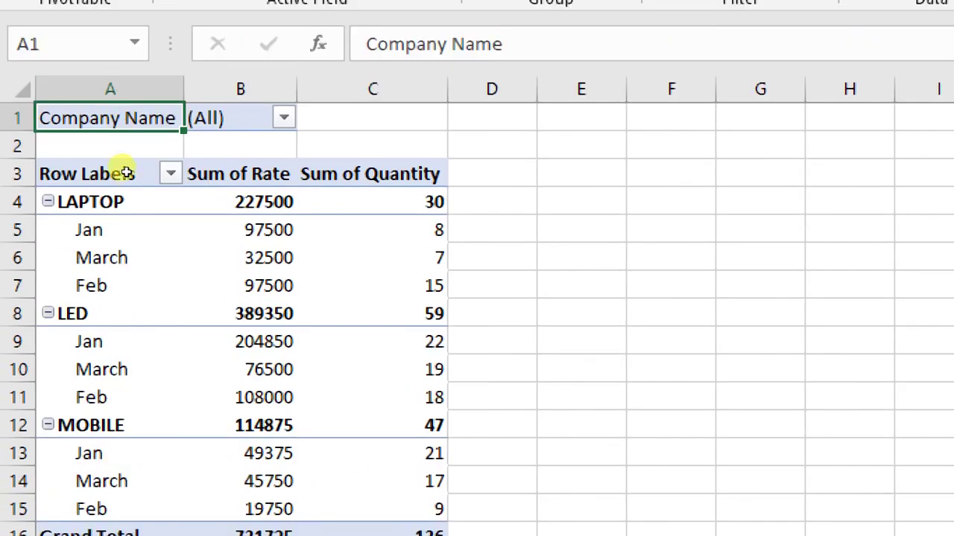
Step: Filter the PivotTable report to the company L.G. and restore it to all companies
key("alt+Down")
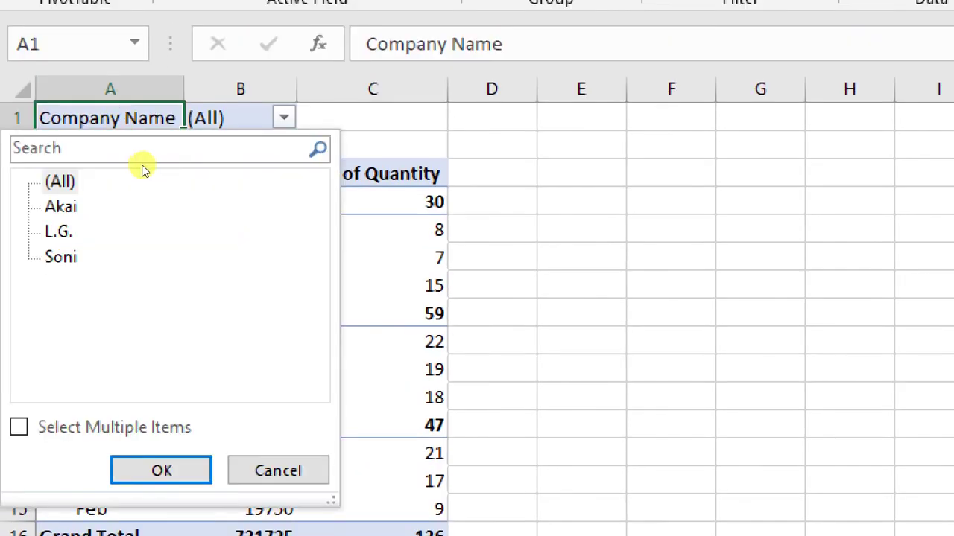
left_click(34, 230)
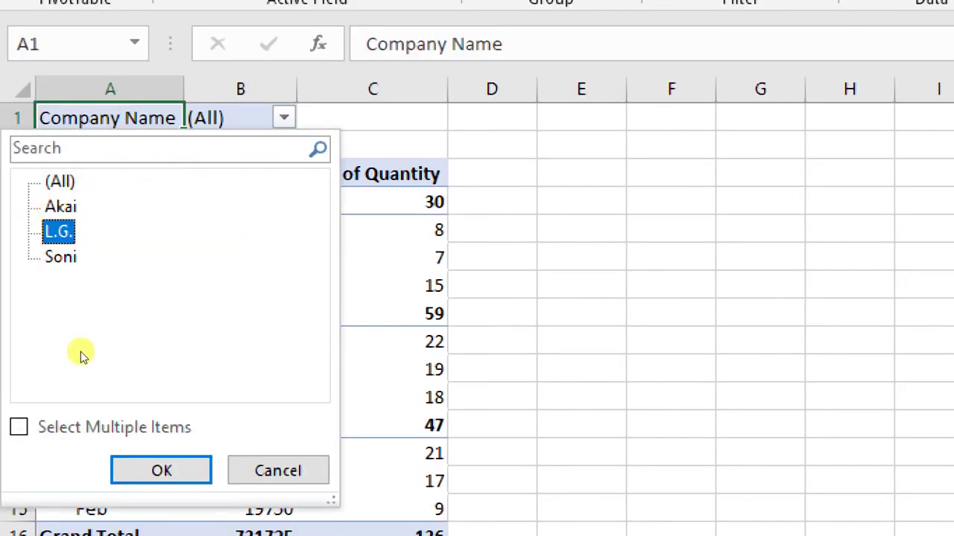
key("Escape")
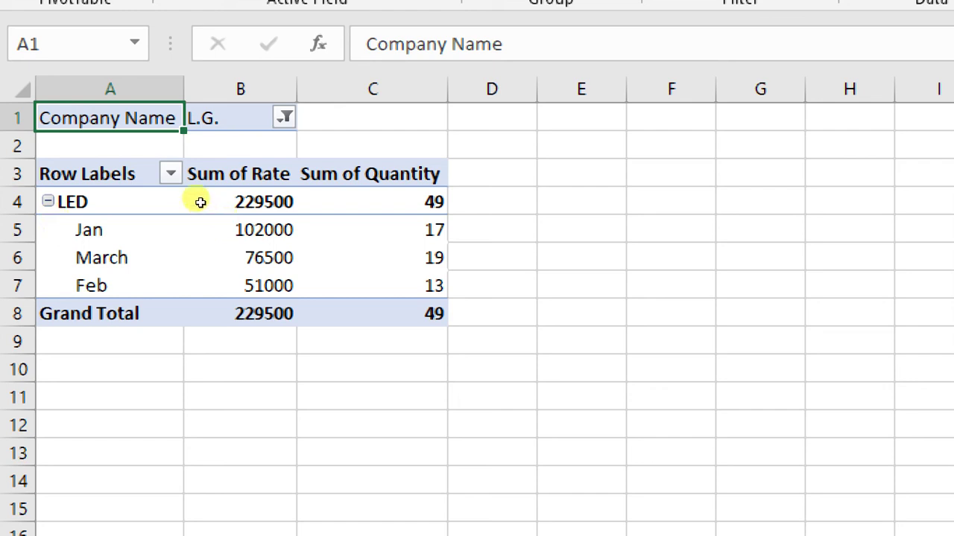
left_click(284, 117)
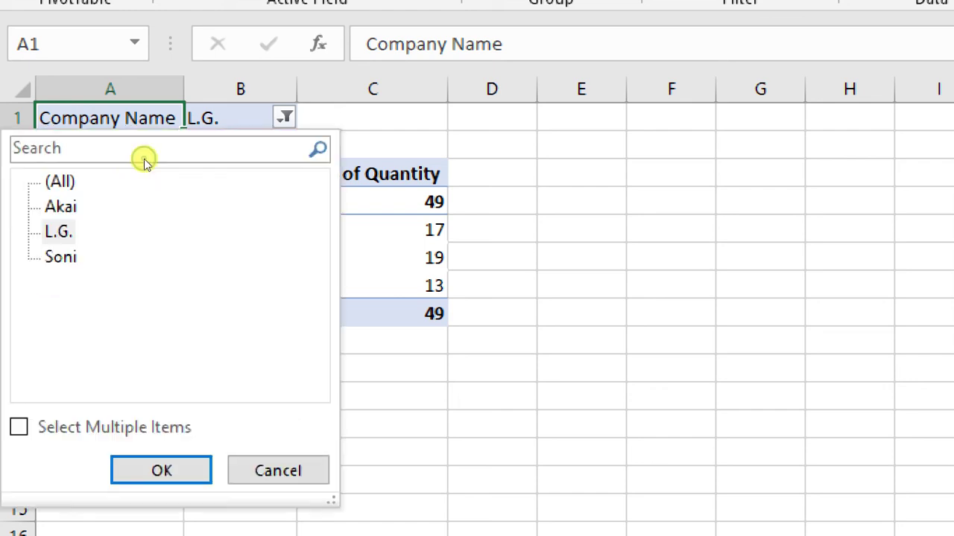
left_click(56, 182)
key("Return")
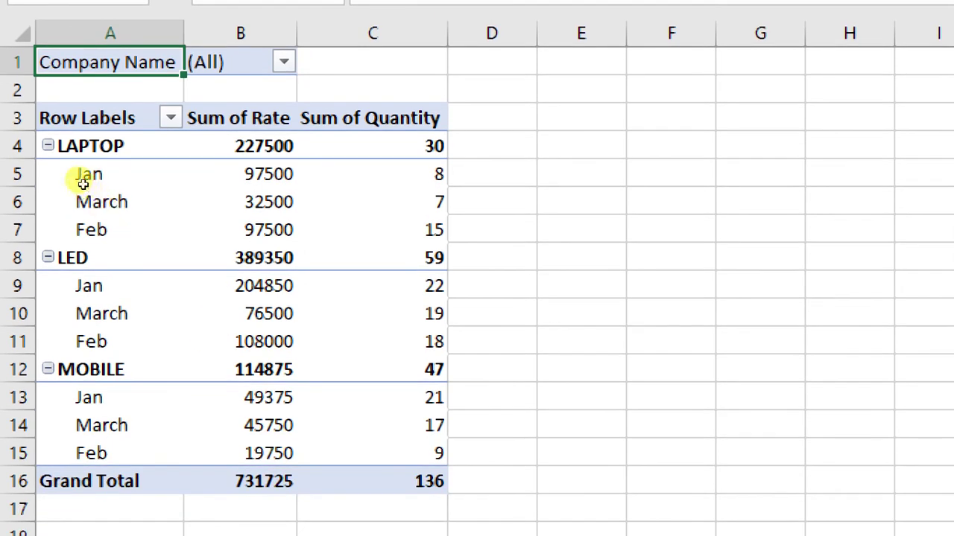
Step: Filter the row labels to show only LAPTOP, and clear the filter from Item Name again
left_click(171, 117)
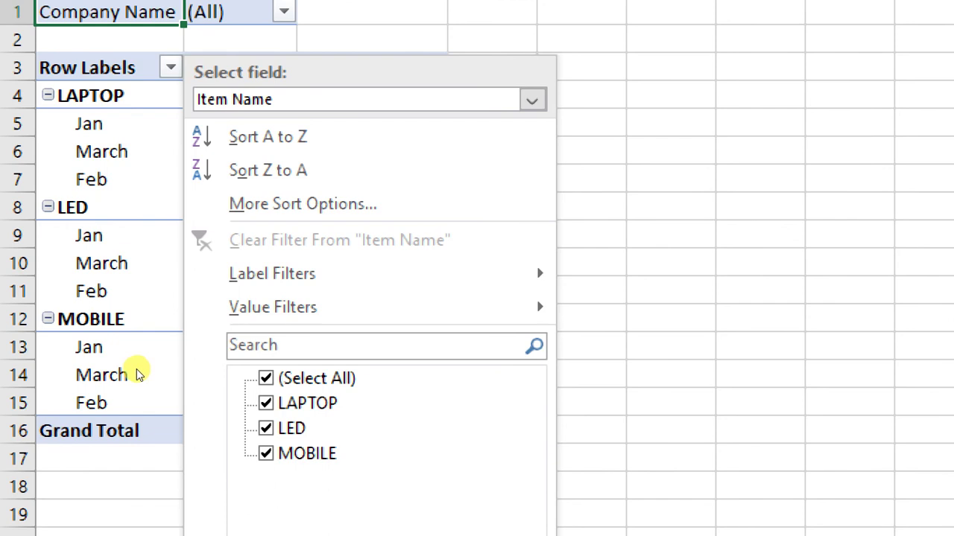
left_click(266, 428)
left_click(266, 453)
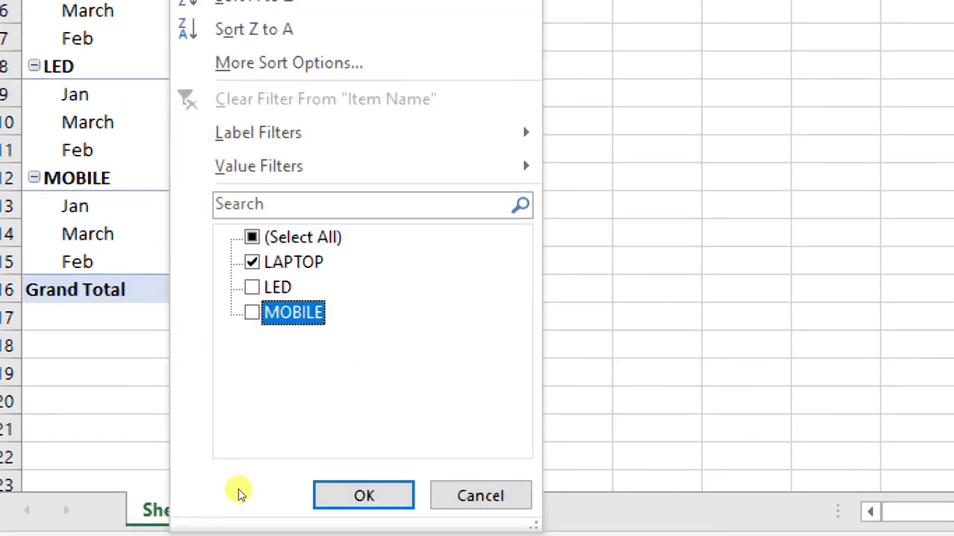
left_click(364, 496)
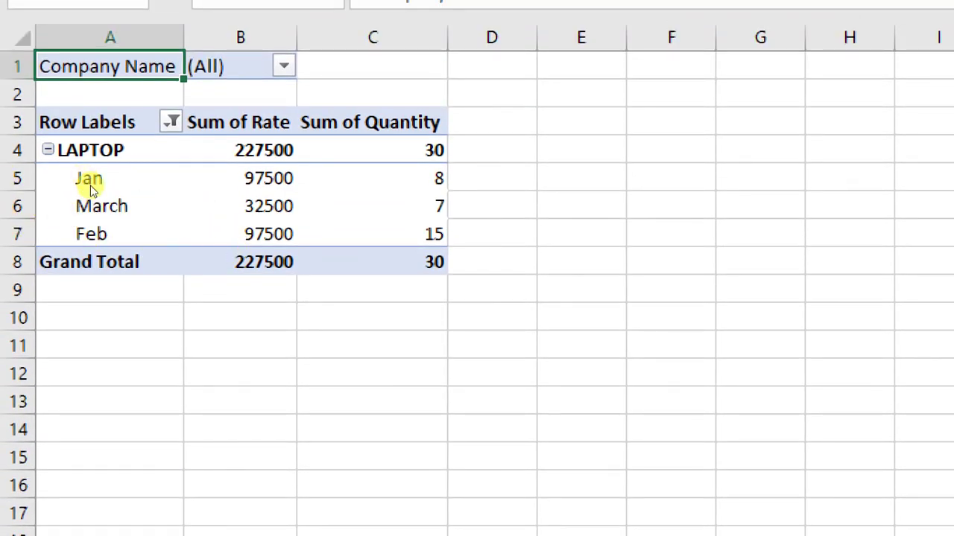
left_click(171, 121)
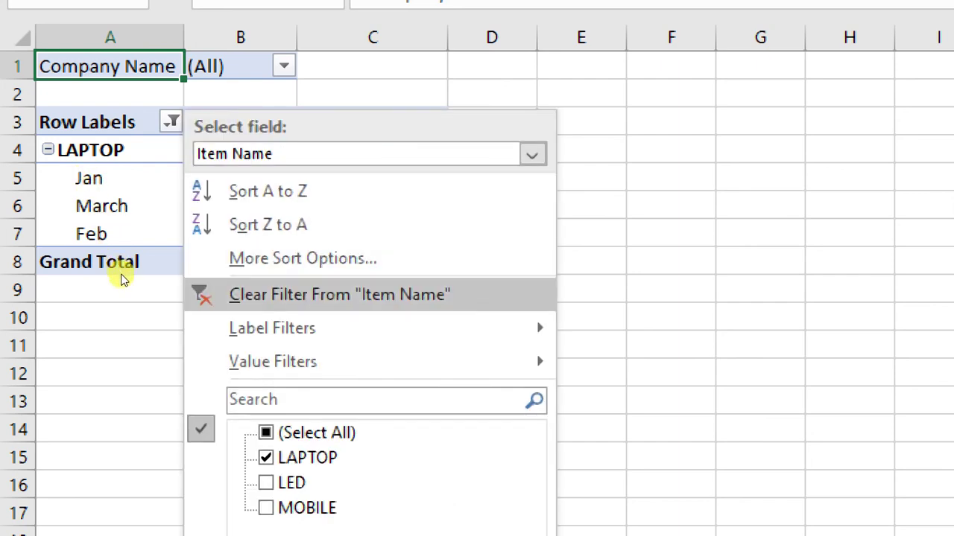
left_click(249, 294)
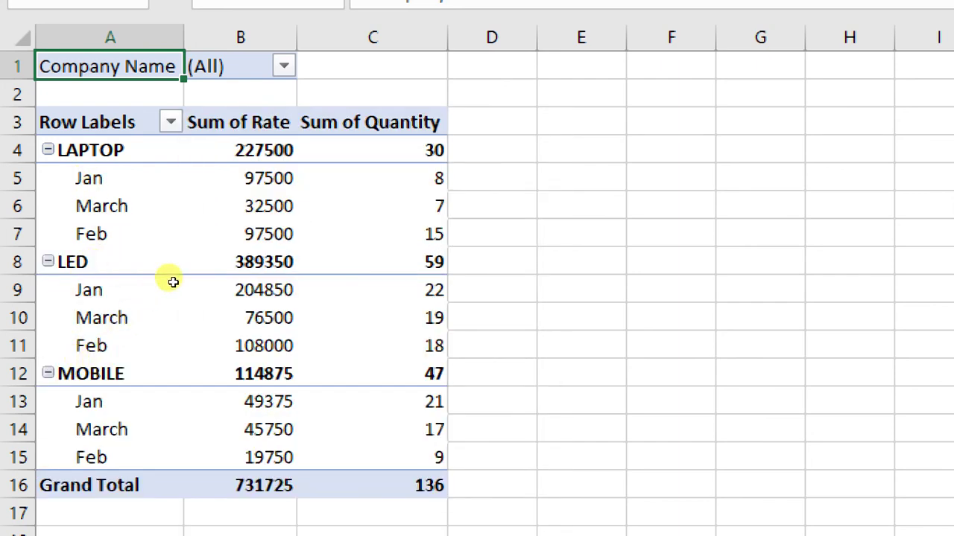
Step: Insert a slicer for the PivotTable's Month field
left_click(54, 180)
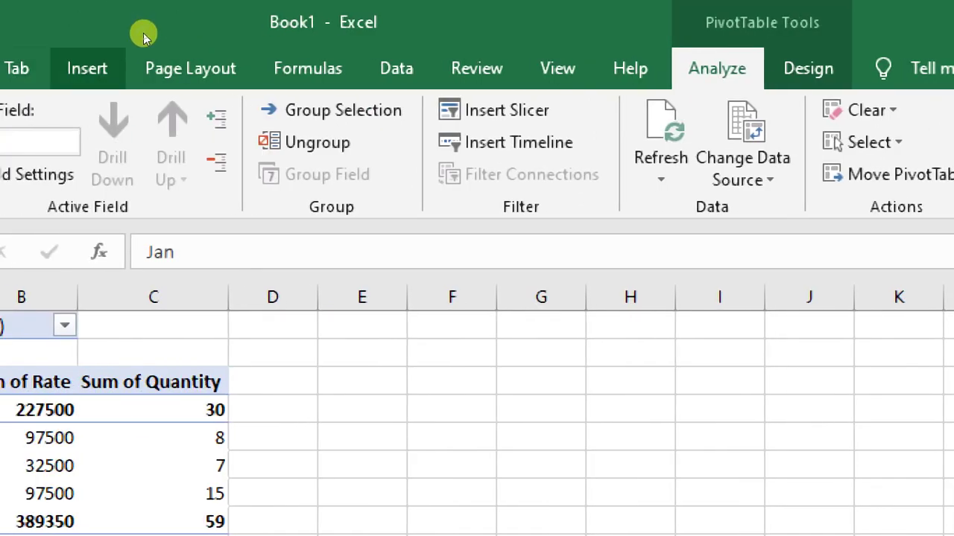
left_click(87, 67)
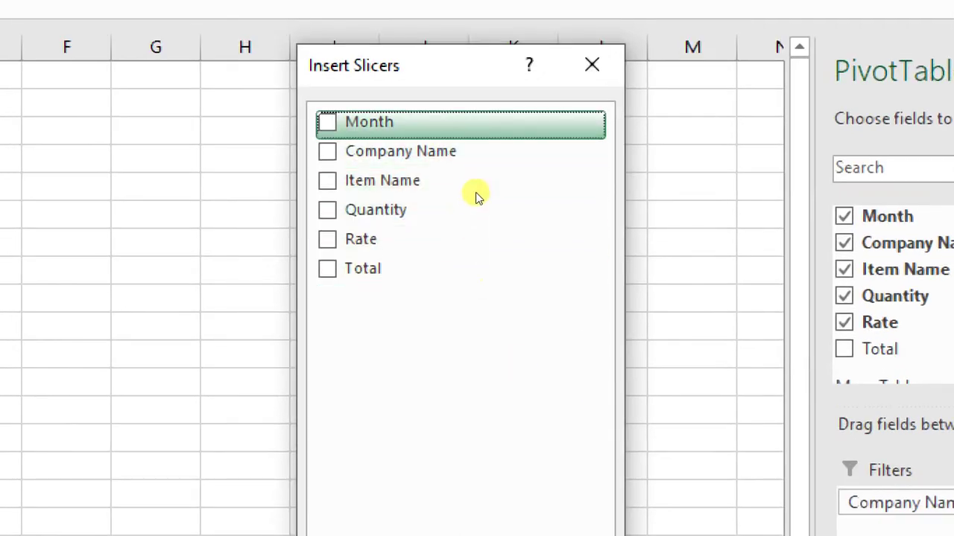
key("space")
key("Return")
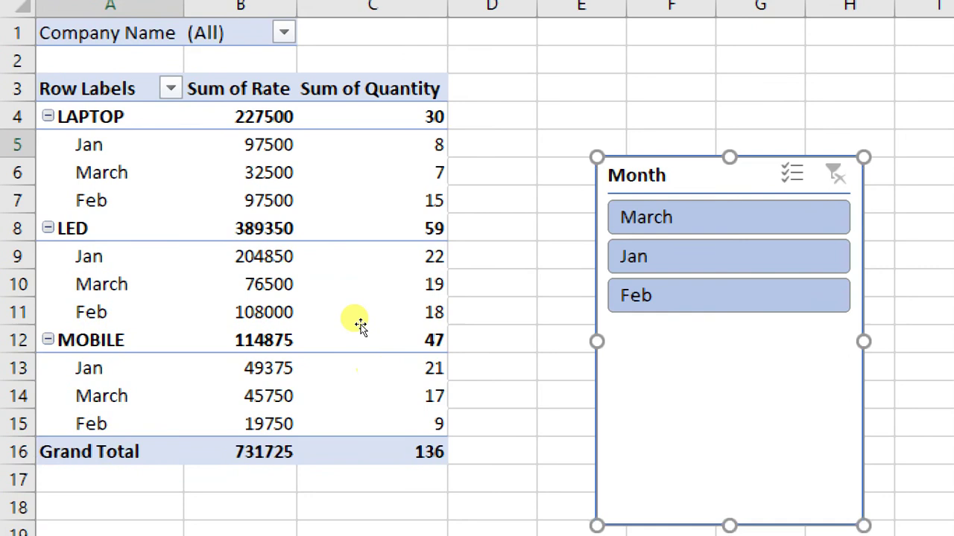
Step: Filter the PivotTable with the Month slicer by Jan, March and Feb in turn, and clear the slicer's filter
left_click(678, 283)
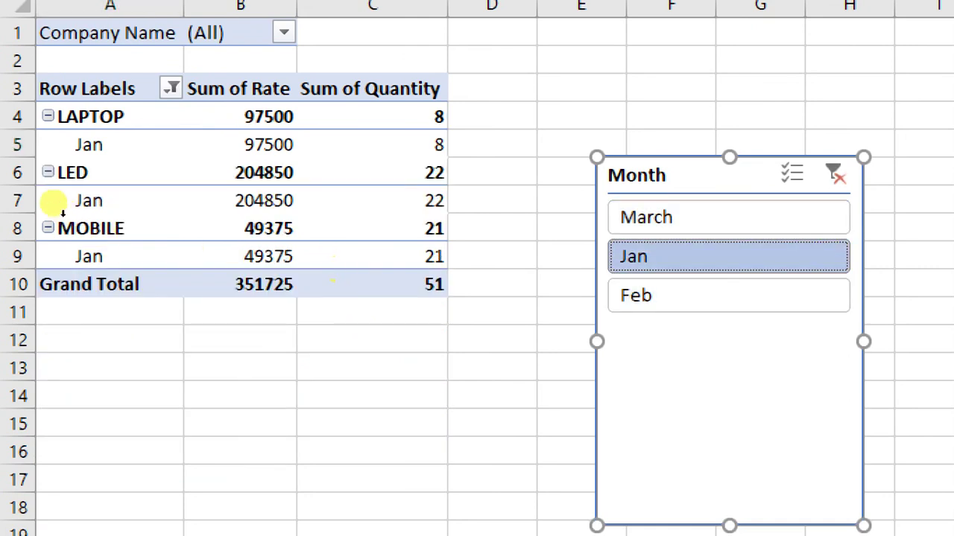
left_click(678, 218)
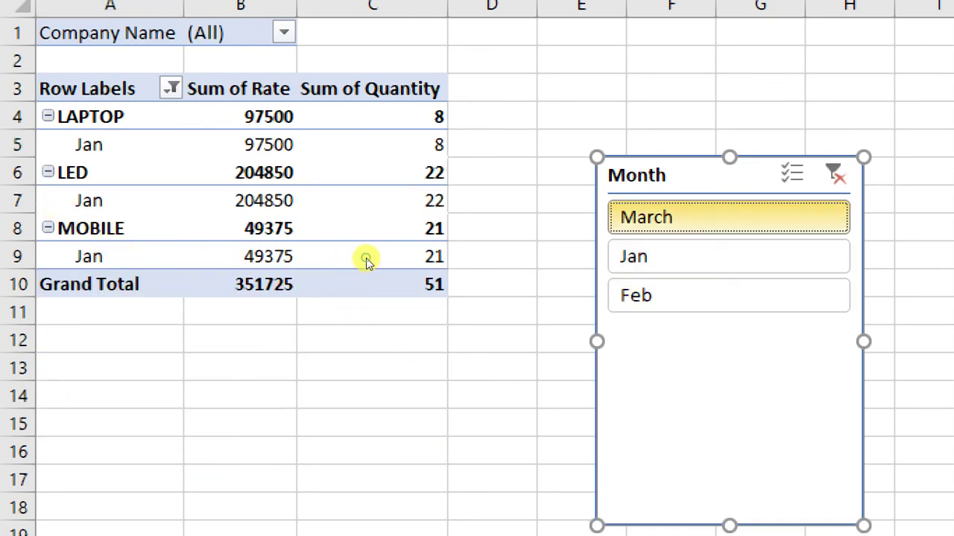
left_click(678, 298)
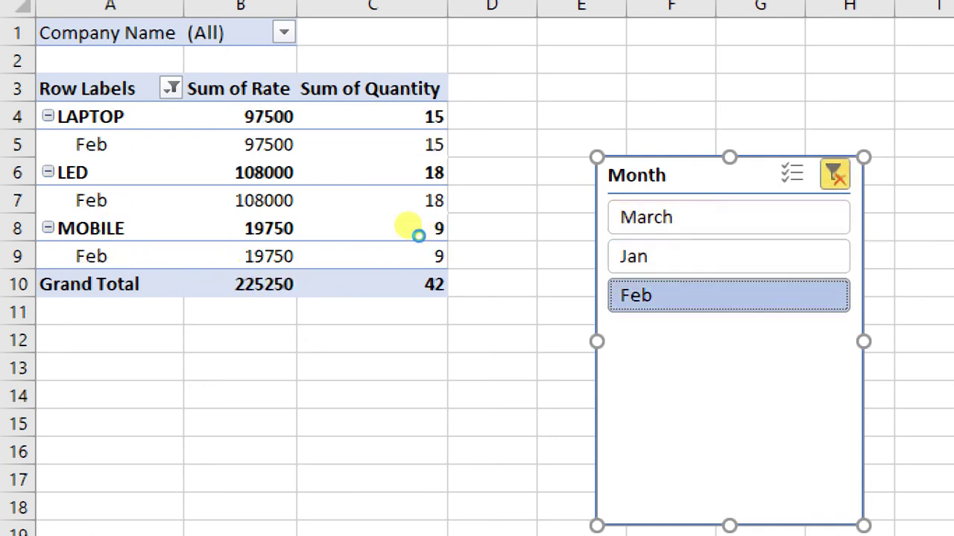
key("alt+c")
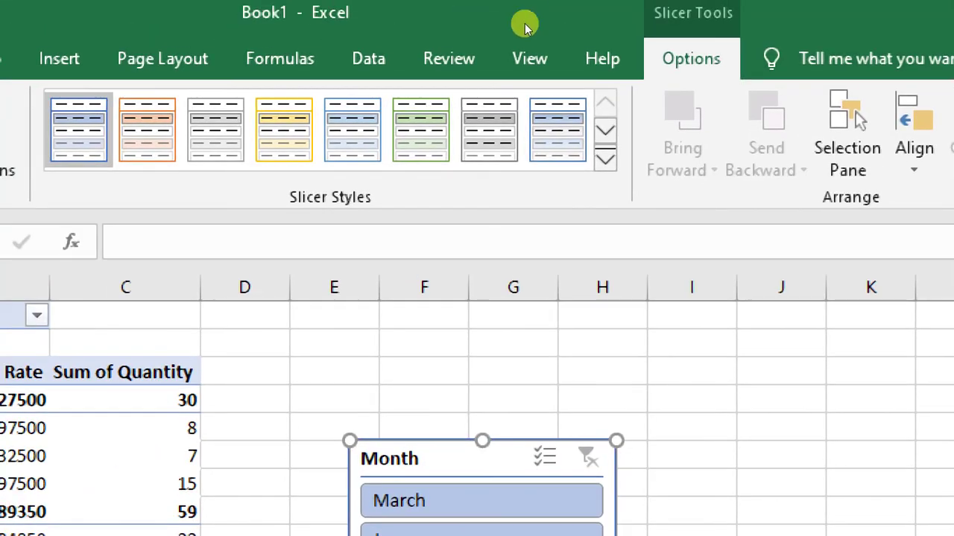
Step: Start a slicer from an empty cell outside the PivotTable, examine the available connections and data model, and close the dialog
left_click(60, 58)
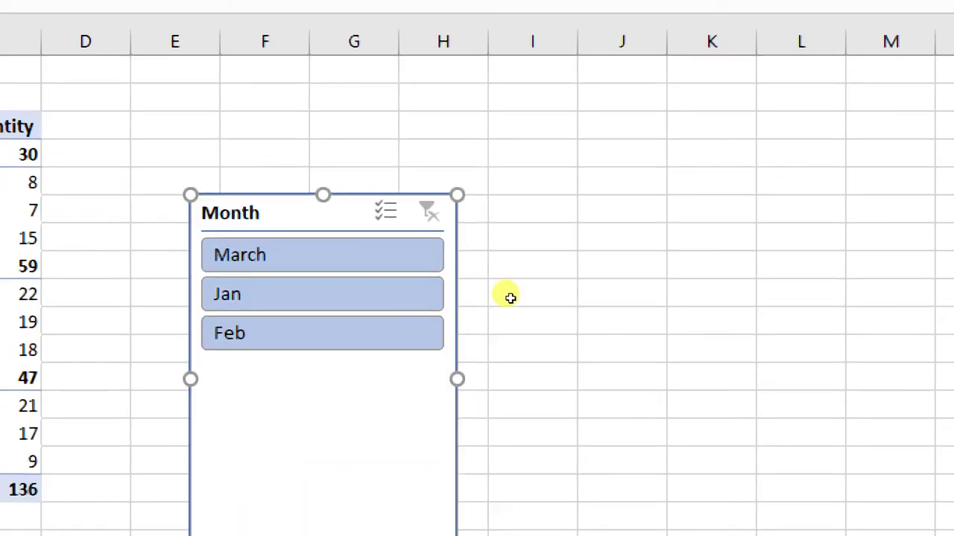
left_click(620, 320)
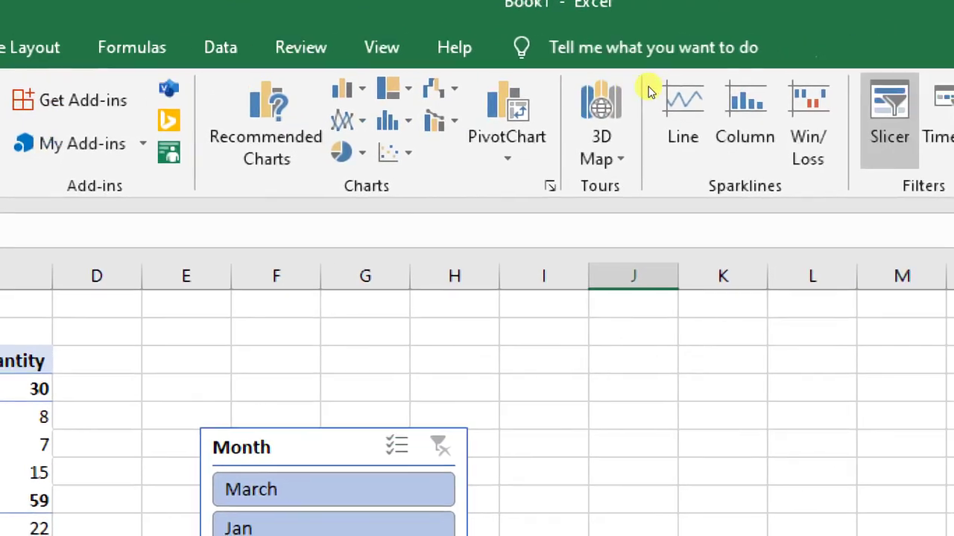
left_click(887, 112)
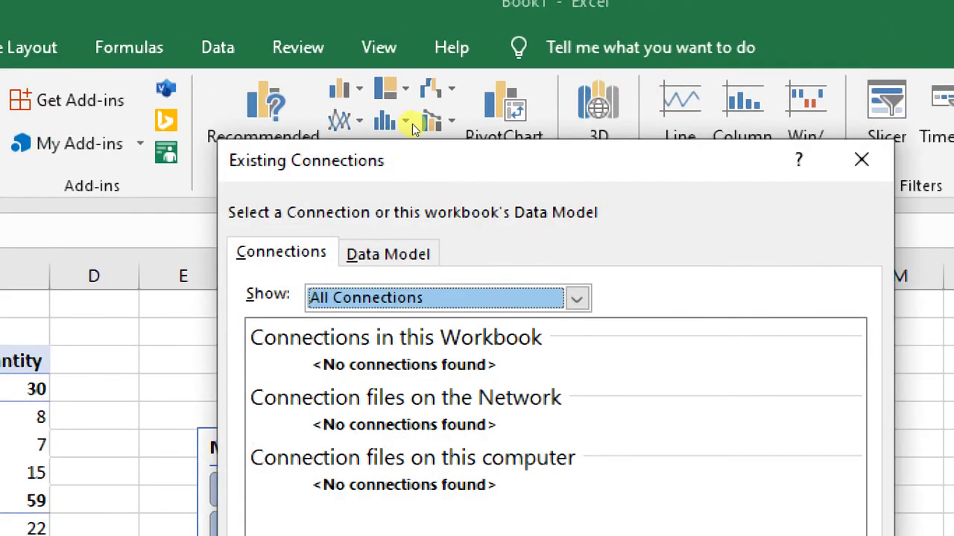
left_click_drag(454, 157, 417, 9)
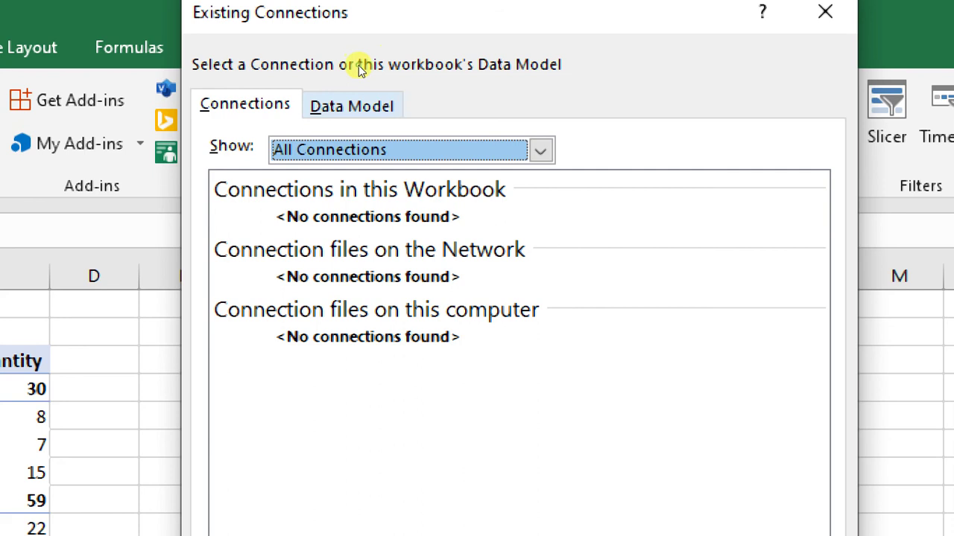
left_click(397, 106)
left_click(257, 106)
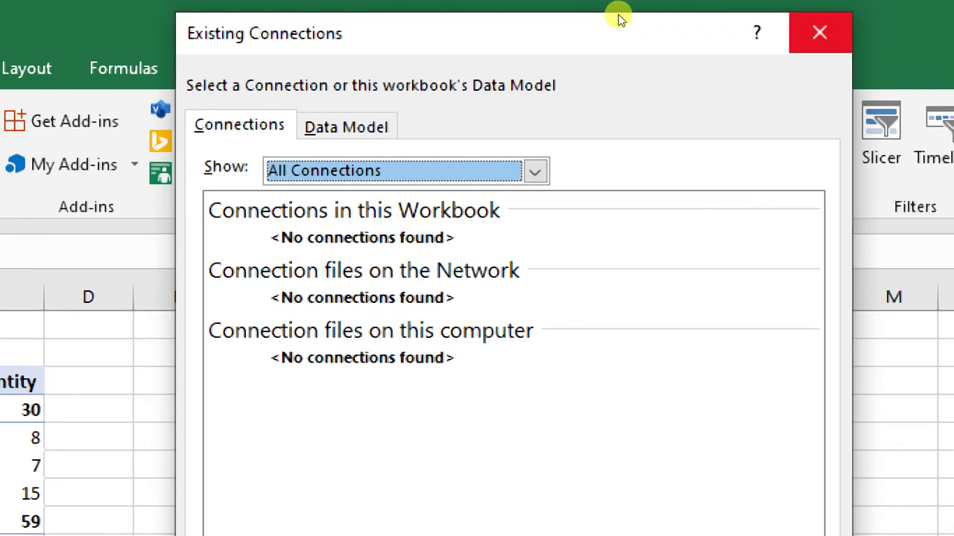
left_click(825, 12)
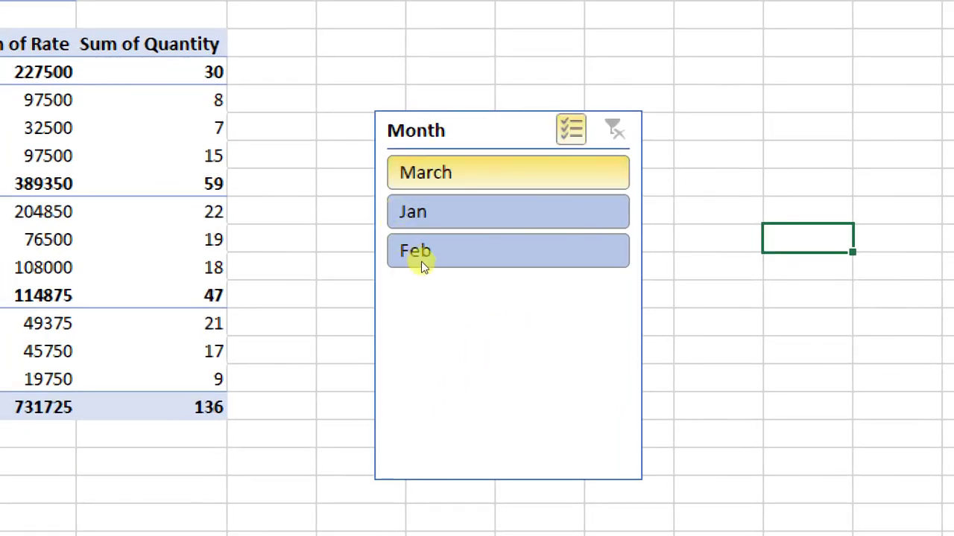
Step: With multi-select on in the Month slicer, exclude March and clear the slicer's filter
left_click(585, 168)
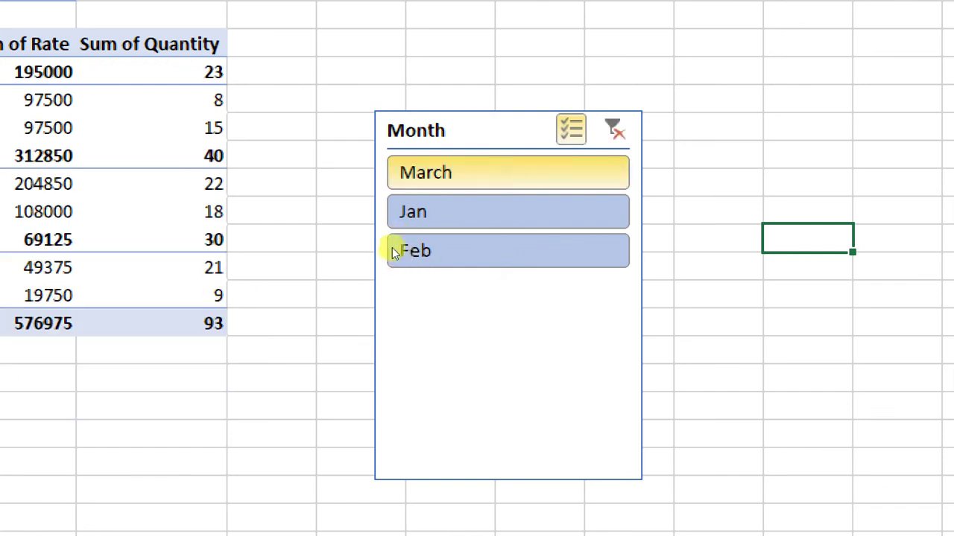
left_click(615, 129)
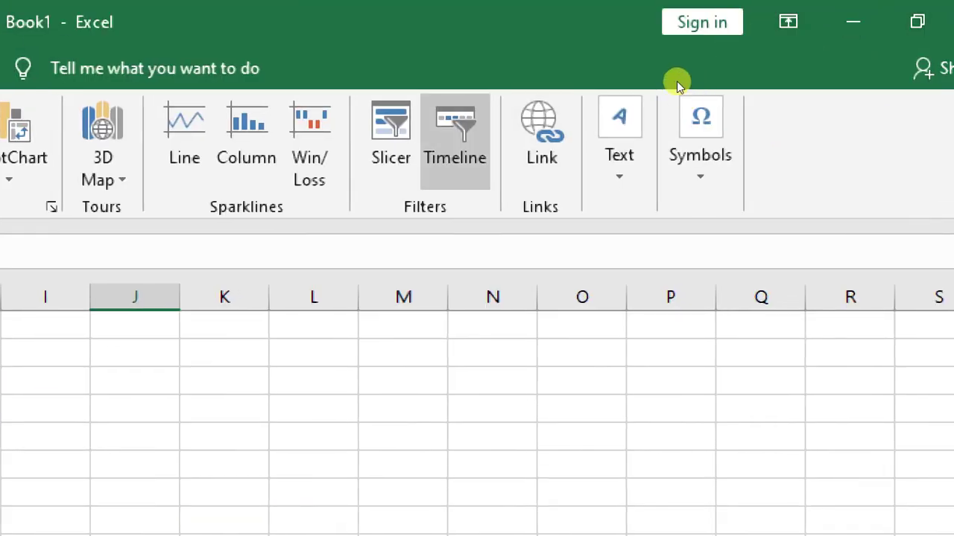
Step: Start a timeline from a cell outside the PivotTable, check the existing connections offered, and close the dialog
left_click(456, 141)
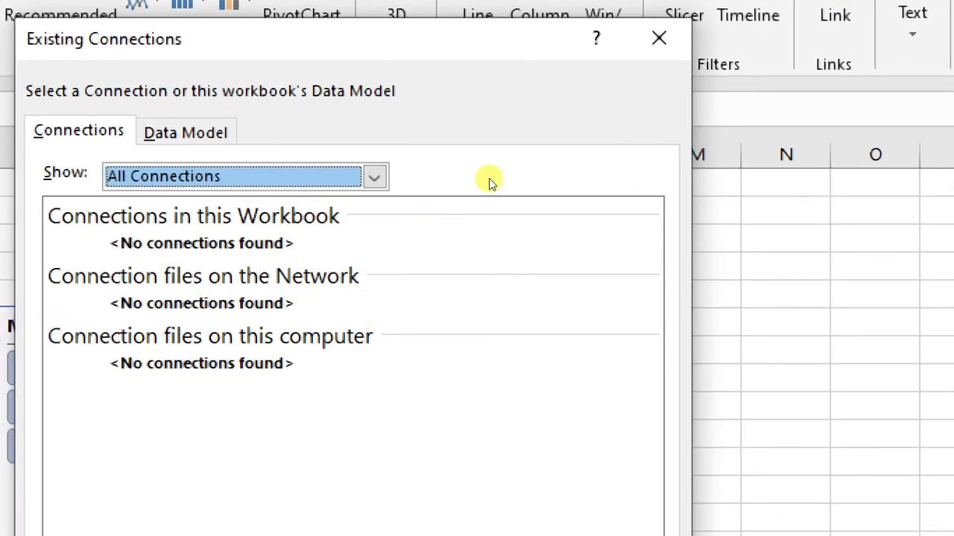
left_click(643, 83)
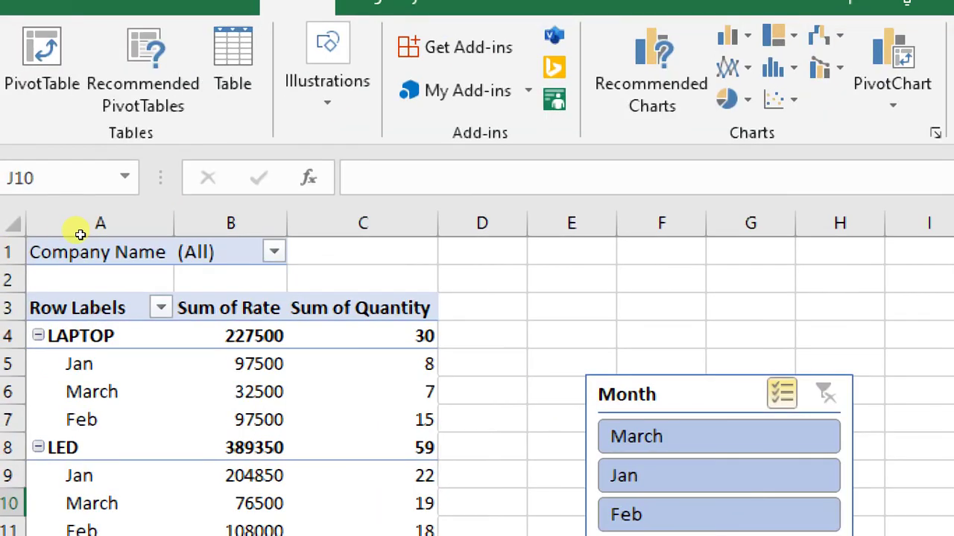
Step: Insert a Company Name slicer for the PivotTable, starting from one of its cells
left_click(103, 390)
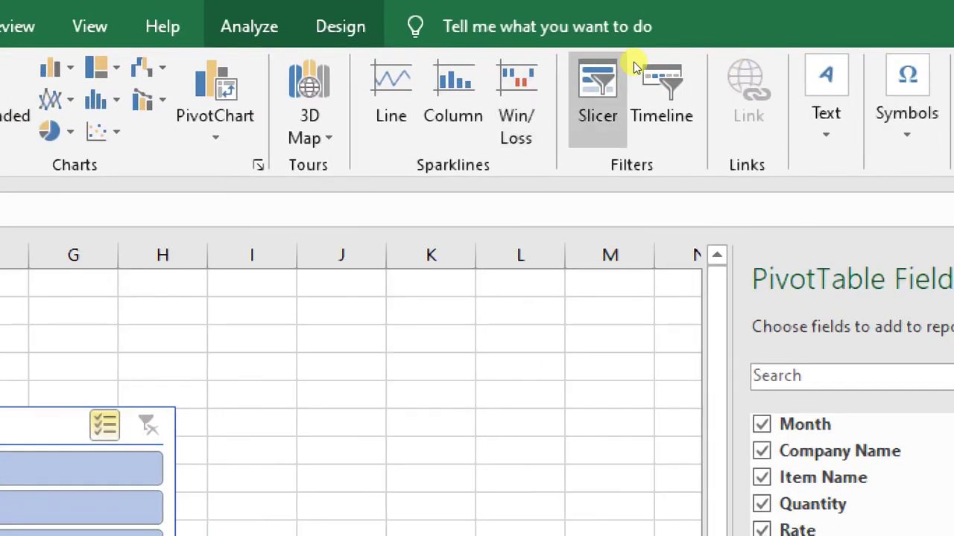
left_click(633, 65)
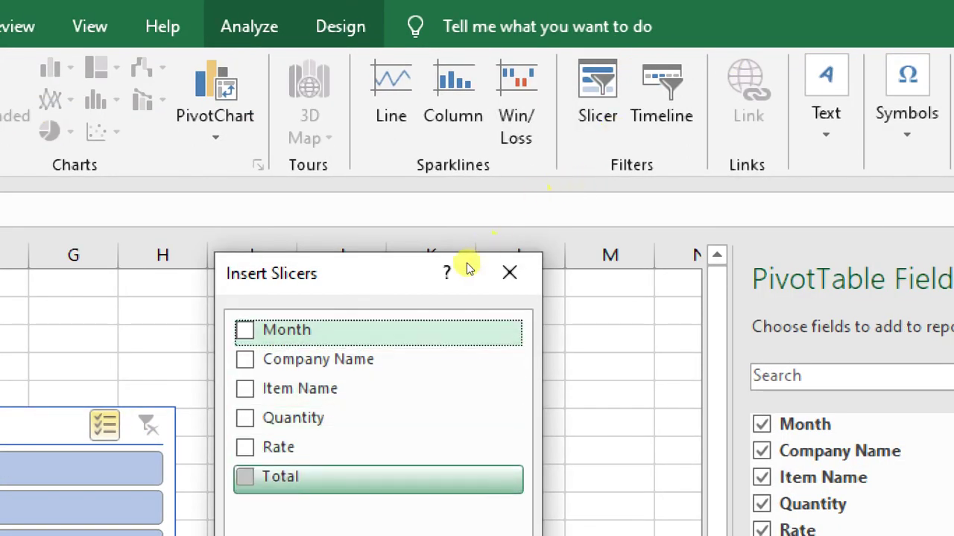
left_click(256, 360)
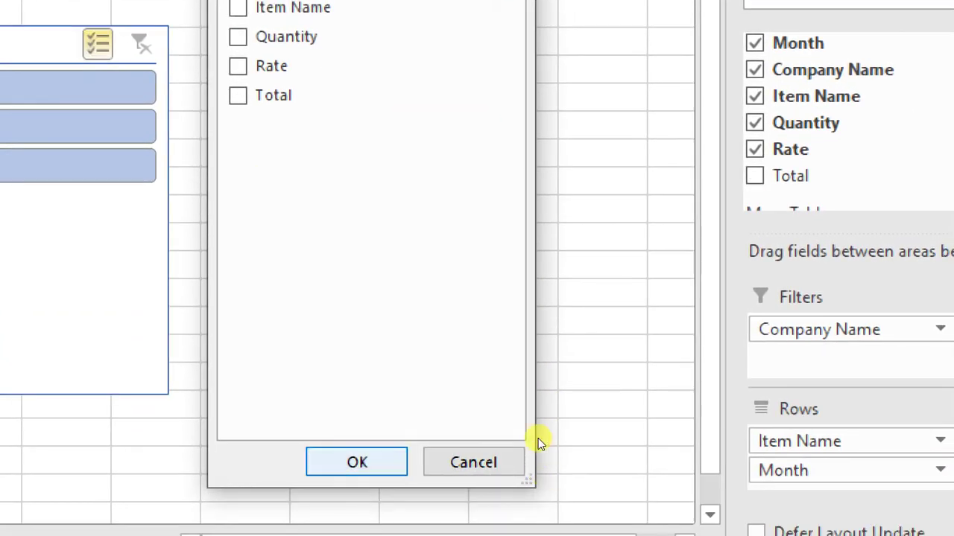
key("Return")
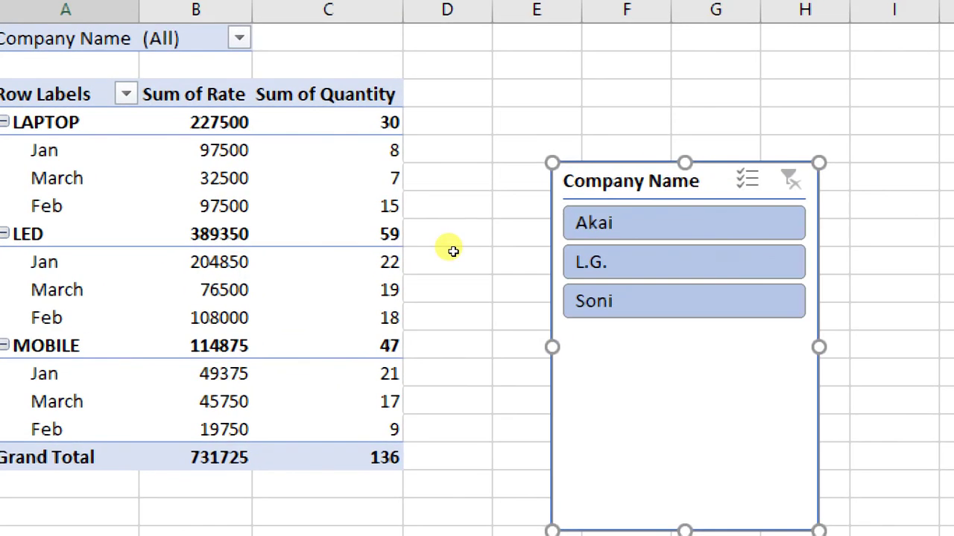
Step: Insert a Month slicer for the PivotTable and move it aside so the Company Name slicer's entries are accessible
left_click(56, 261)
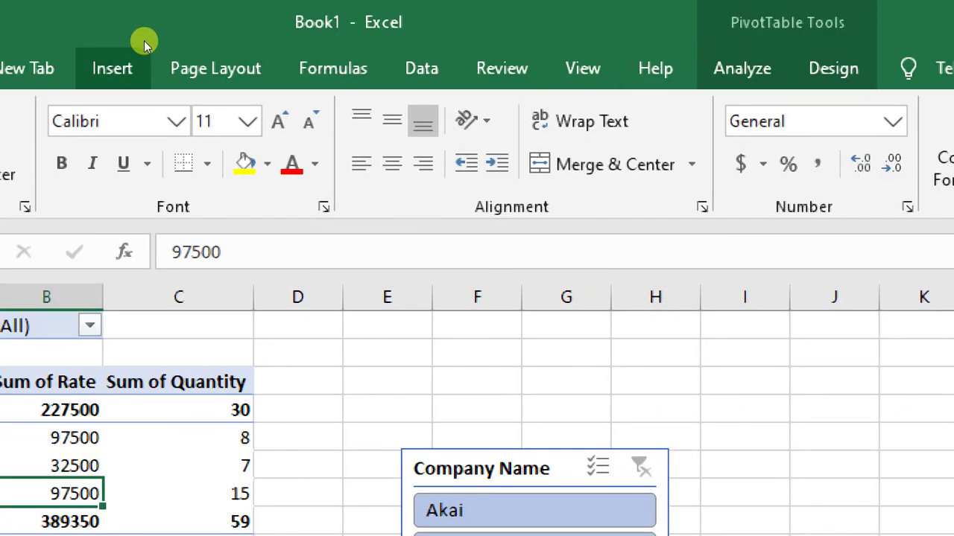
left_click(144, 44)
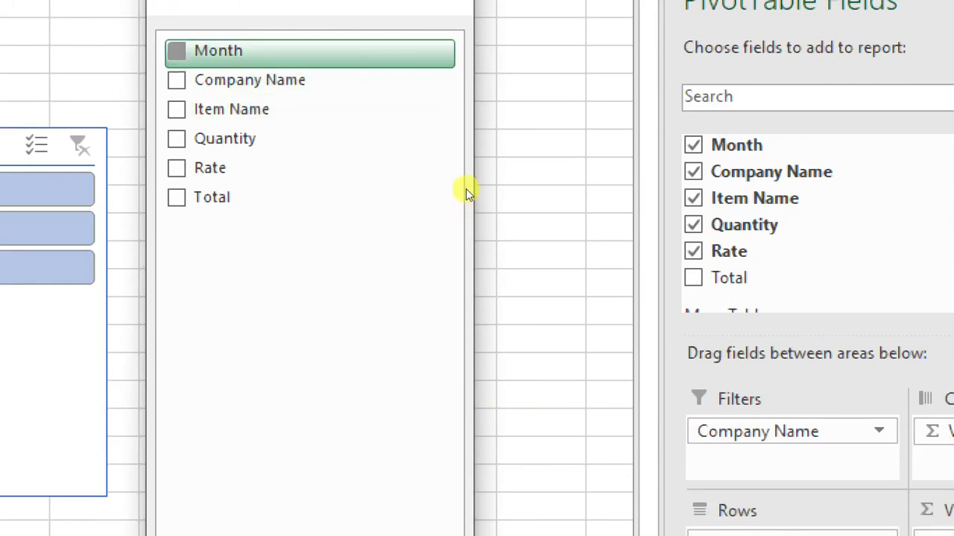
key("Return")
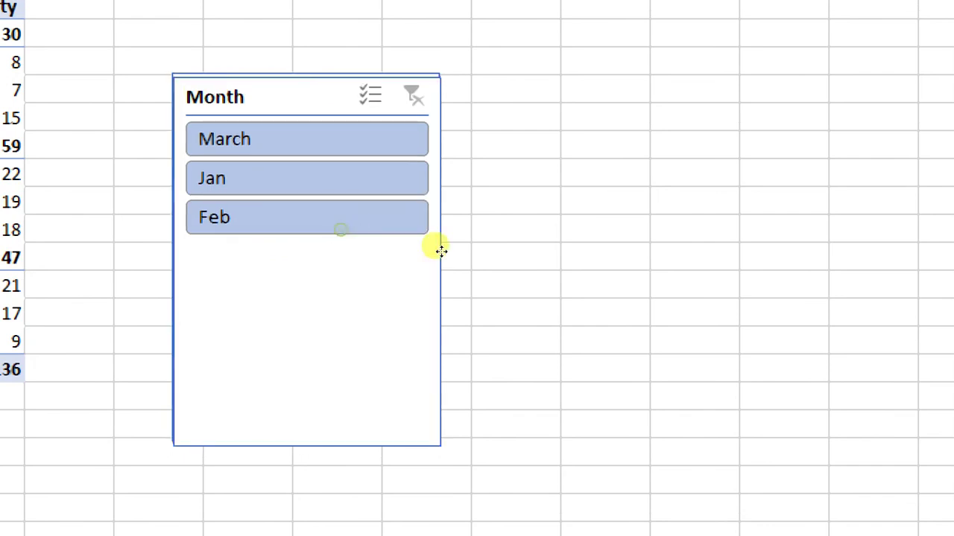
left_click_drag(447, 218, 660, 263)
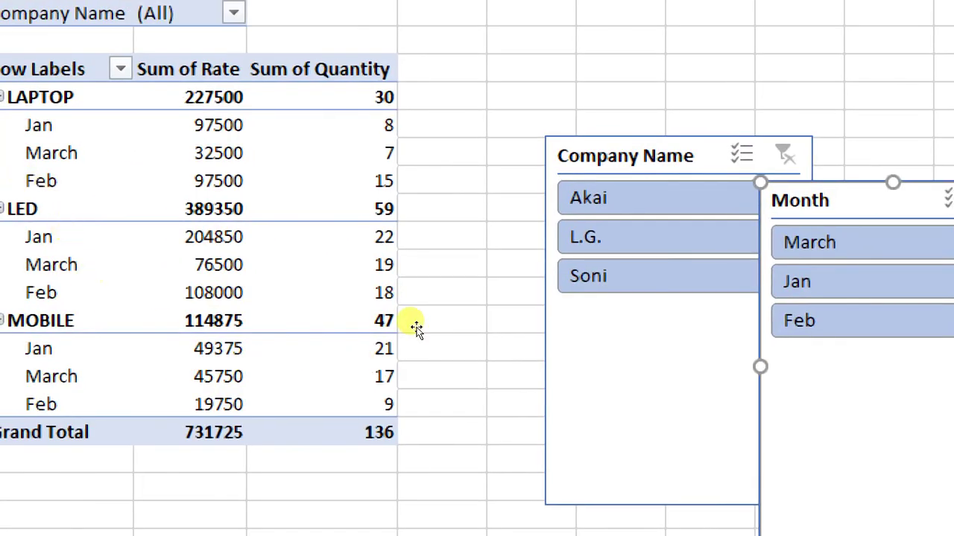
Step: Filter the PivotTable with both slicers by L.G. and March, switch to Soni and Feb, and clear both slicer filters
left_click(585, 237)
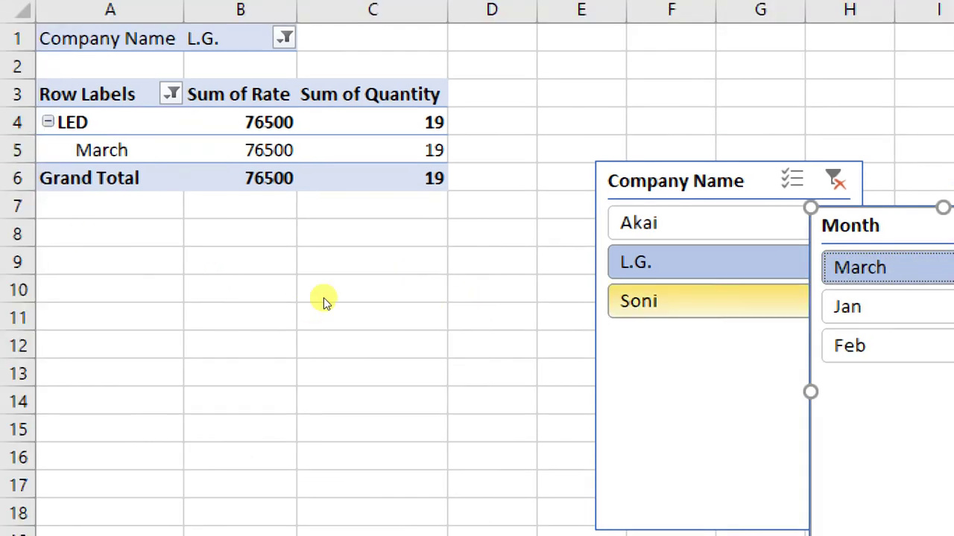
left_click(708, 301)
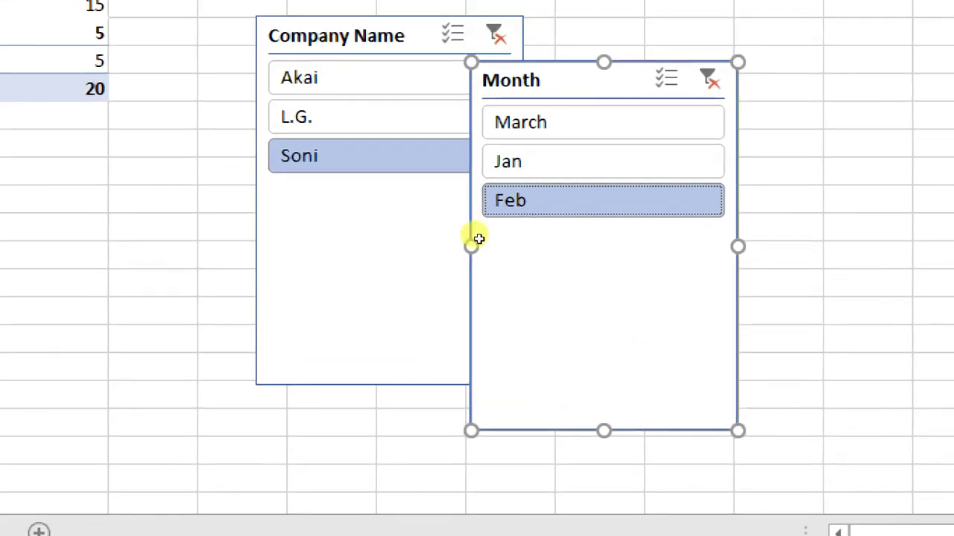
left_click(506, 39)
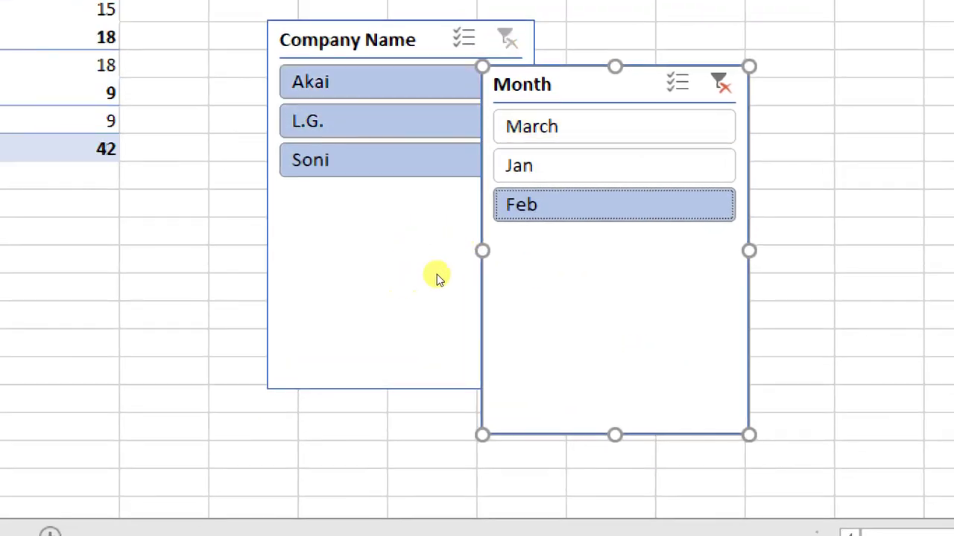
key("alt+c")
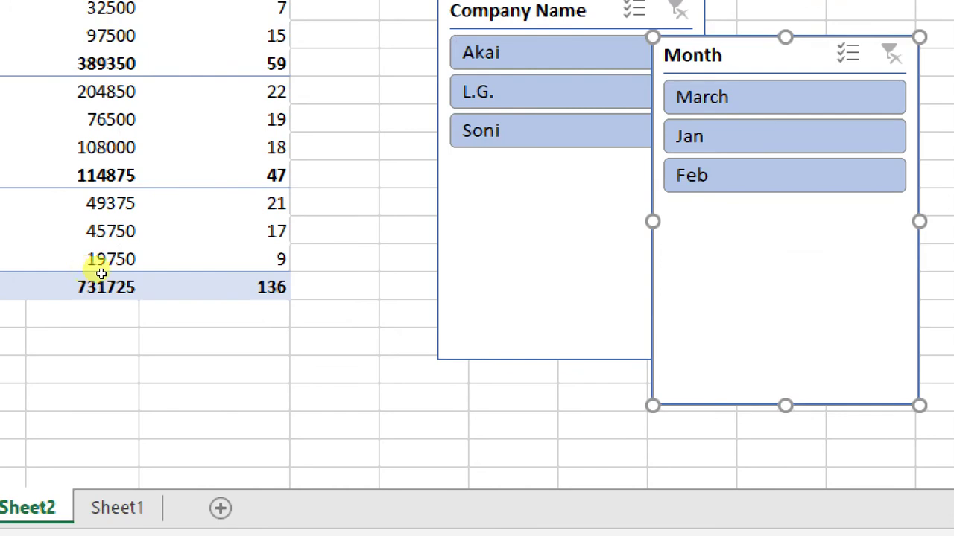
Step: Try to insert a timeline from a cell inside the PivotTable, and dismiss the message
left_click(89, 91)
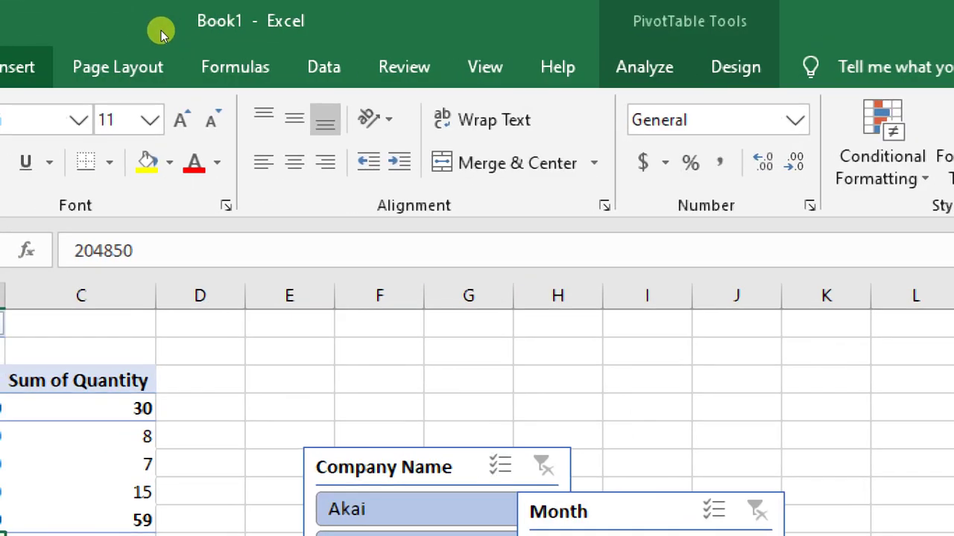
left_click(21, 67)
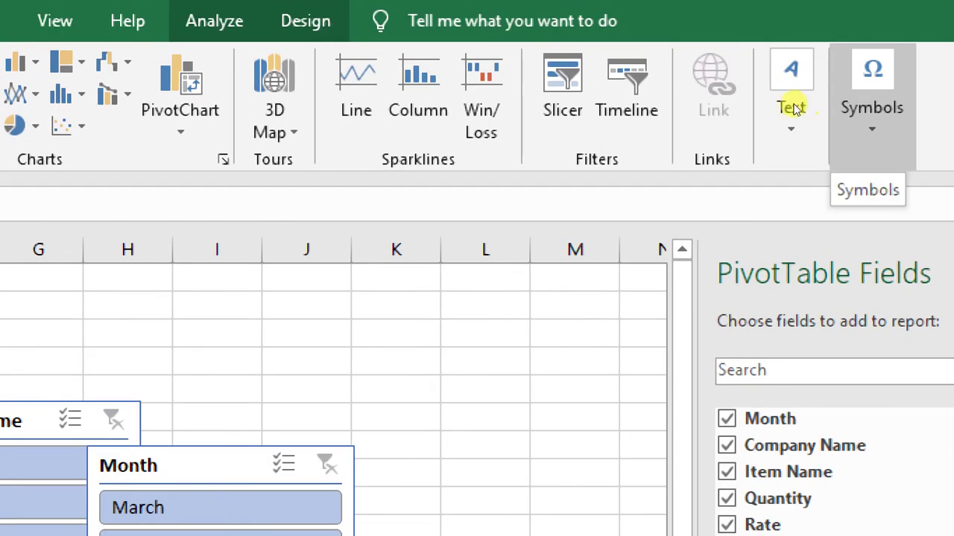
left_click(658, 84)
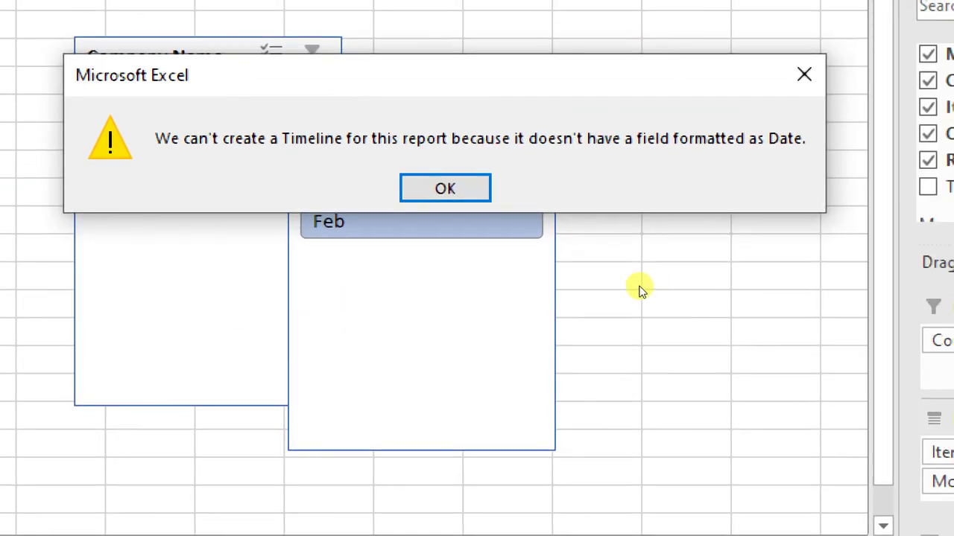
key("Return")
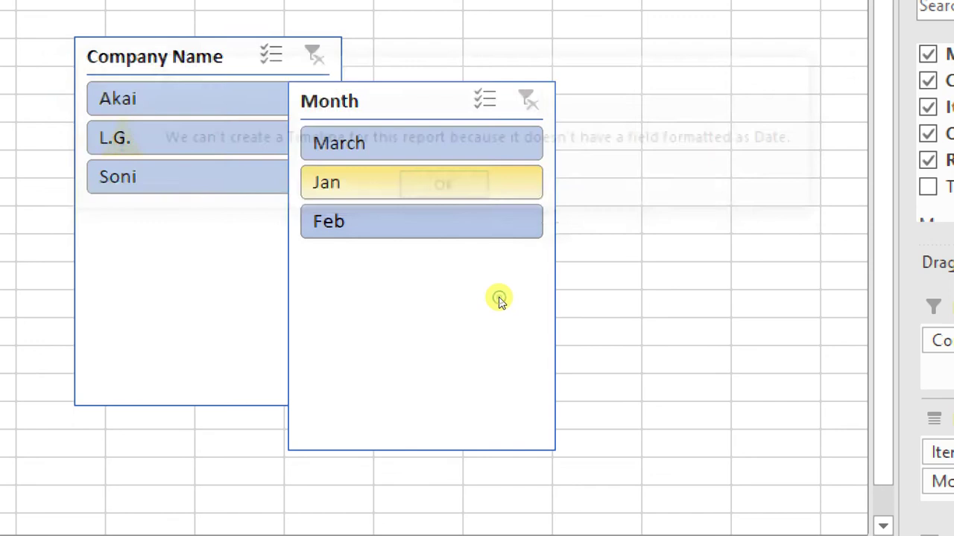
left_click(528, 259)
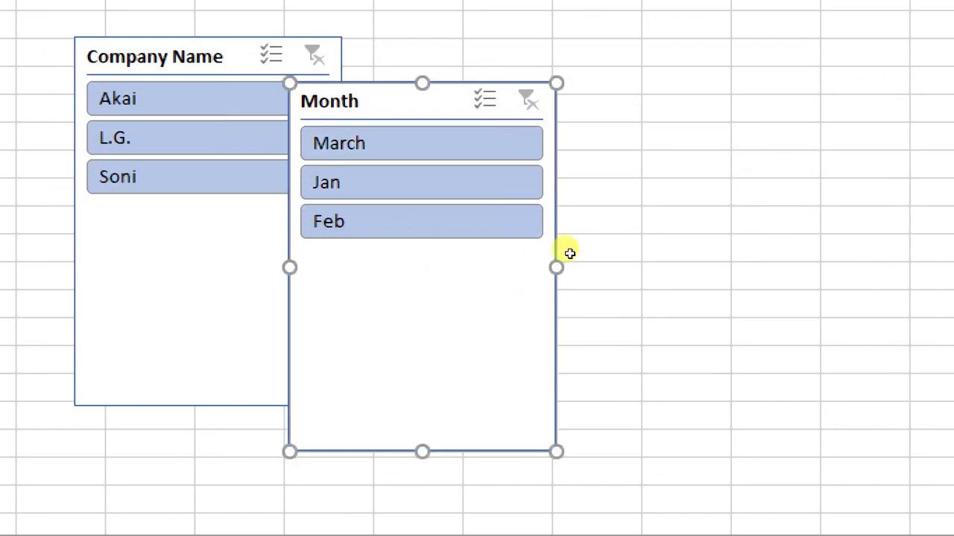
key("Escape")
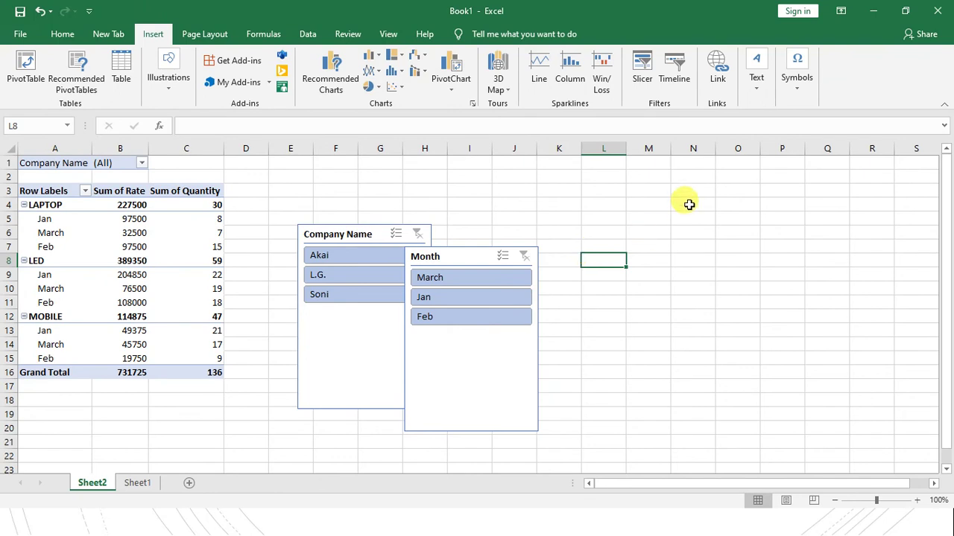
Step: Close the Book1 workbook without saving the changes
left_click(937, 12)
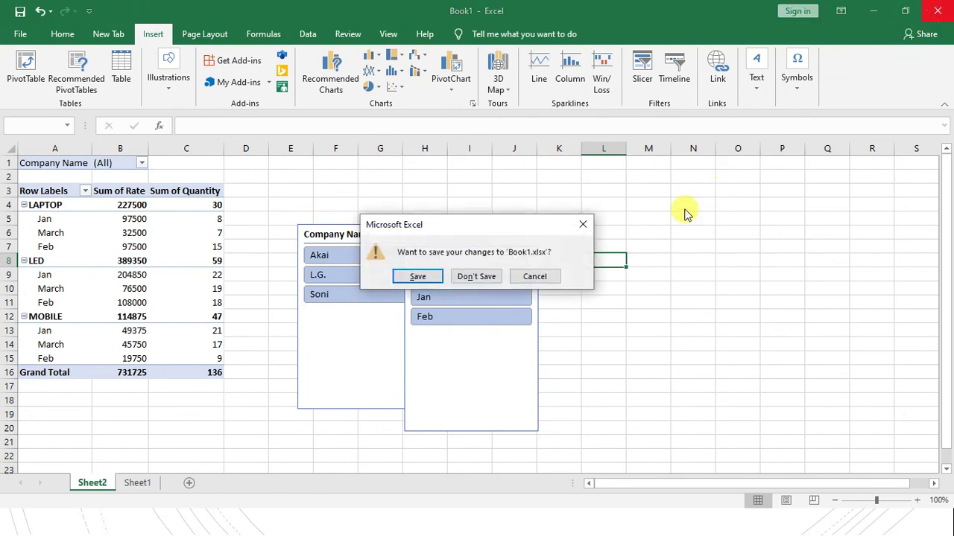
left_click(476, 277)
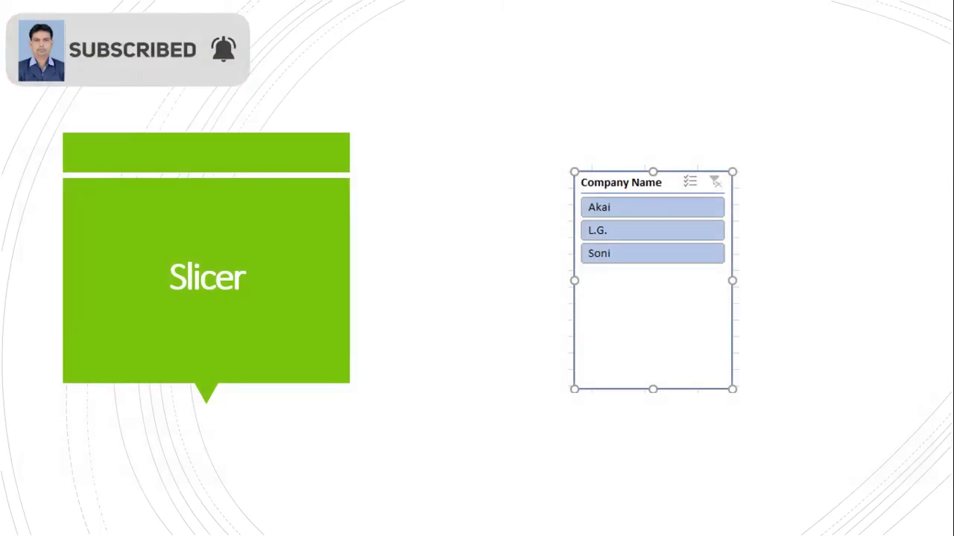